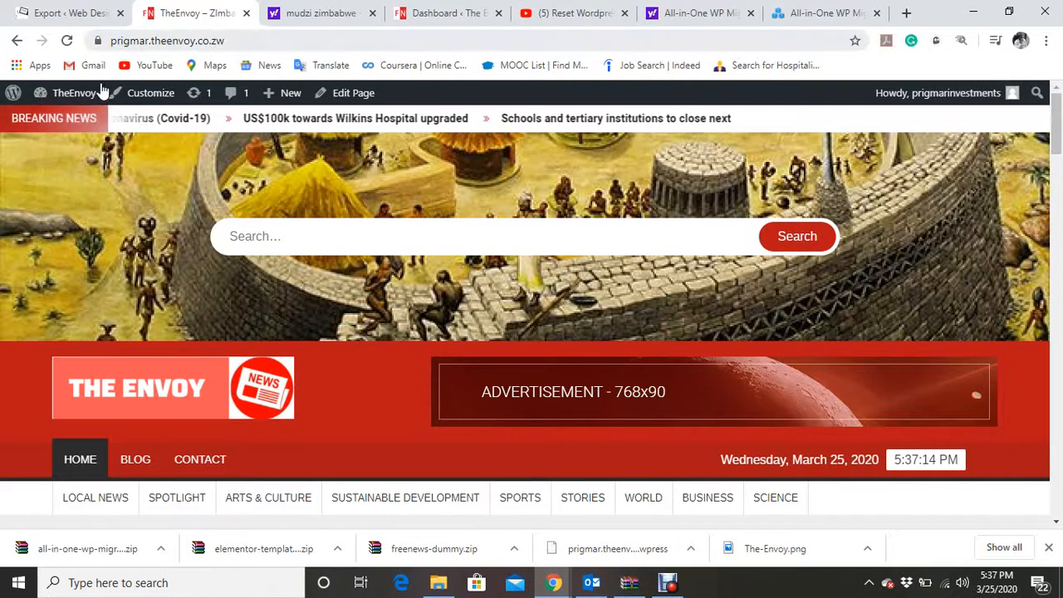
# Go to the site's dashboard and open the page for adding new plugins.
pyautogui.moveTo(97, 93)
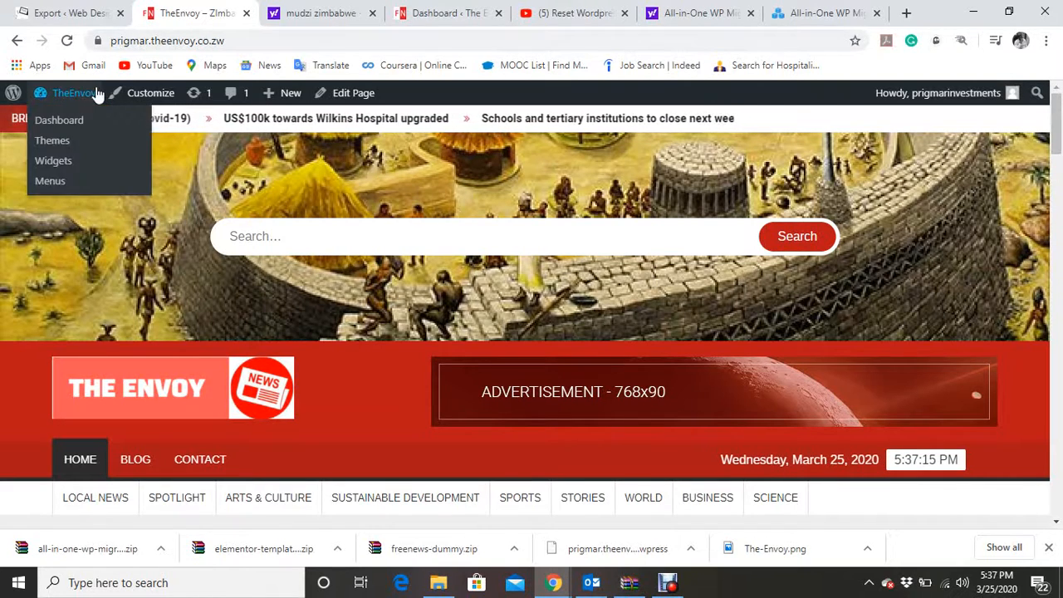
pyautogui.click(61, 122)
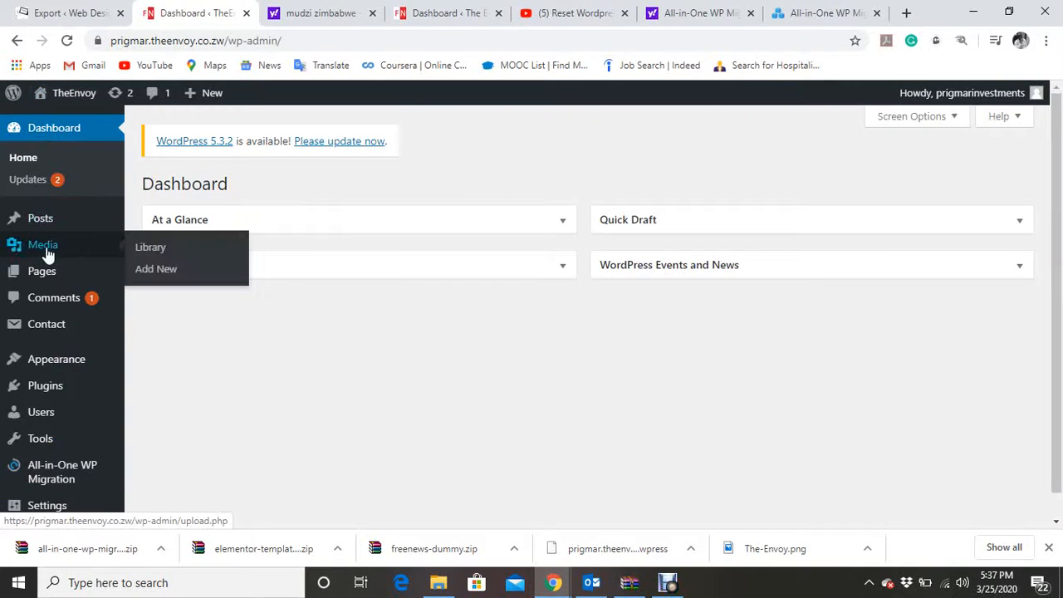
pyautogui.moveTo(45, 365)
pyautogui.moveTo(43, 391)
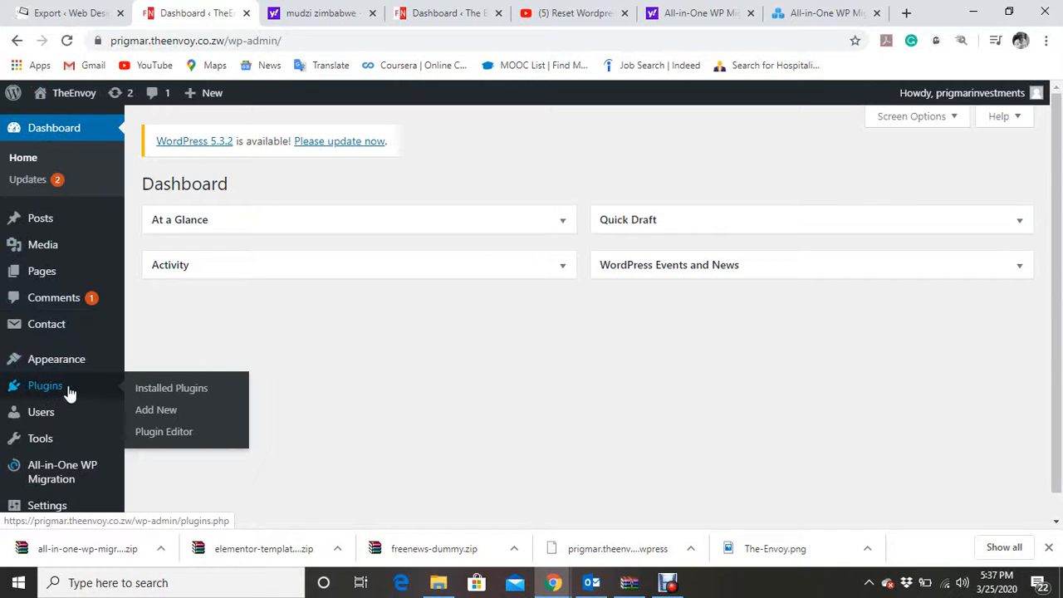
pyautogui.click(155, 410)
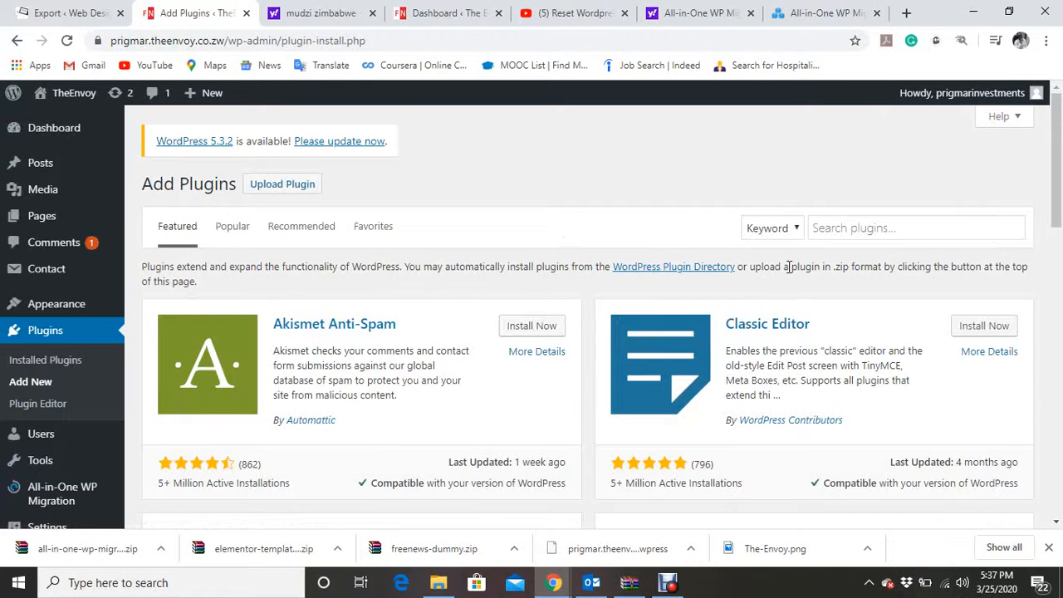
# Search plugins for "wp reset", then install and activate WP Reset – Most Advanced WordPress Reset Tool.
pyautogui.click(853, 234)
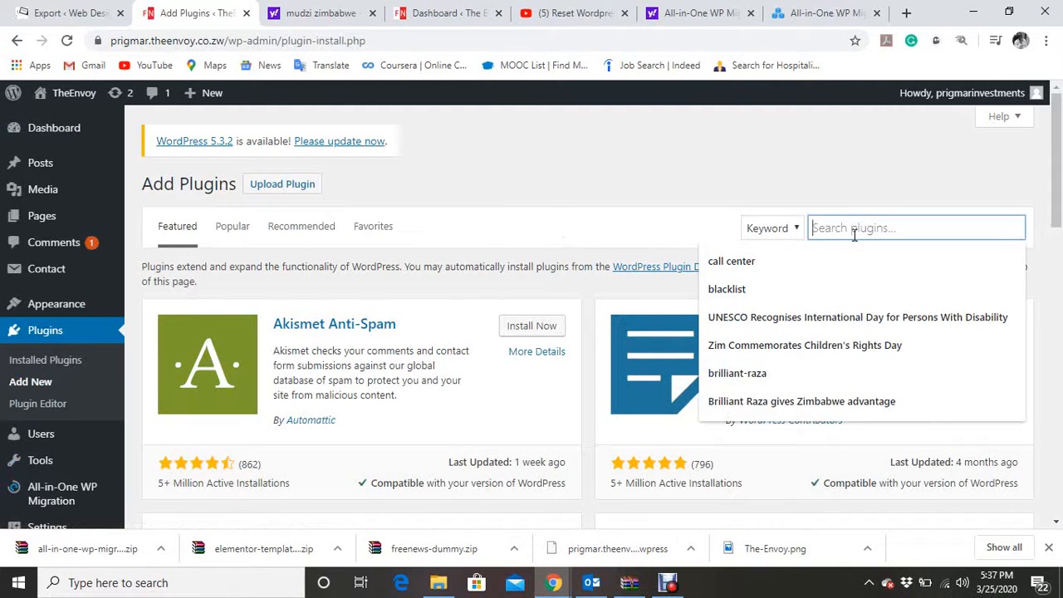
pyautogui.write('wp')
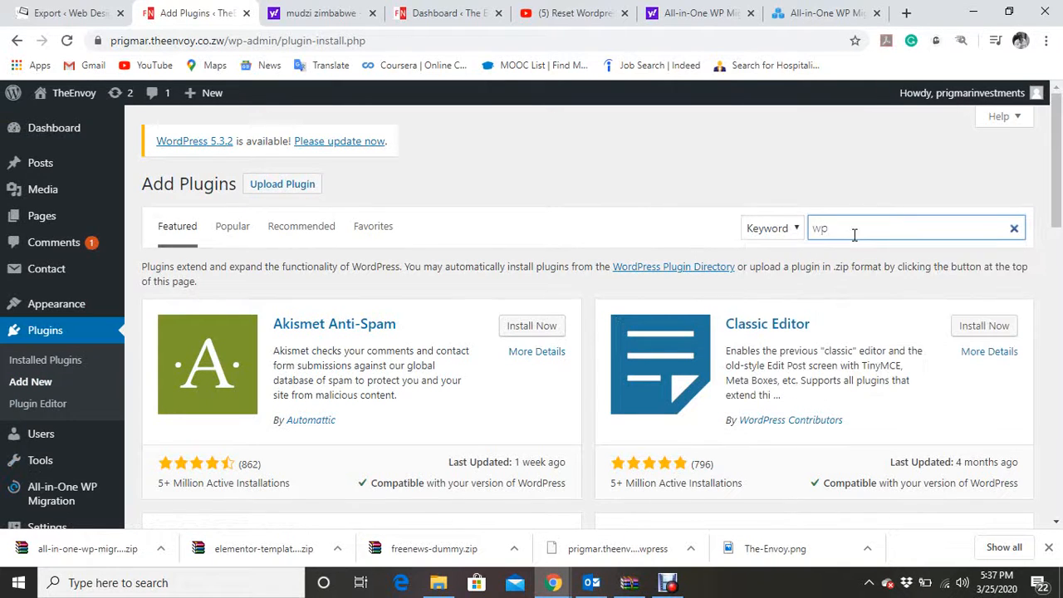
pyautogui.write(' reset')
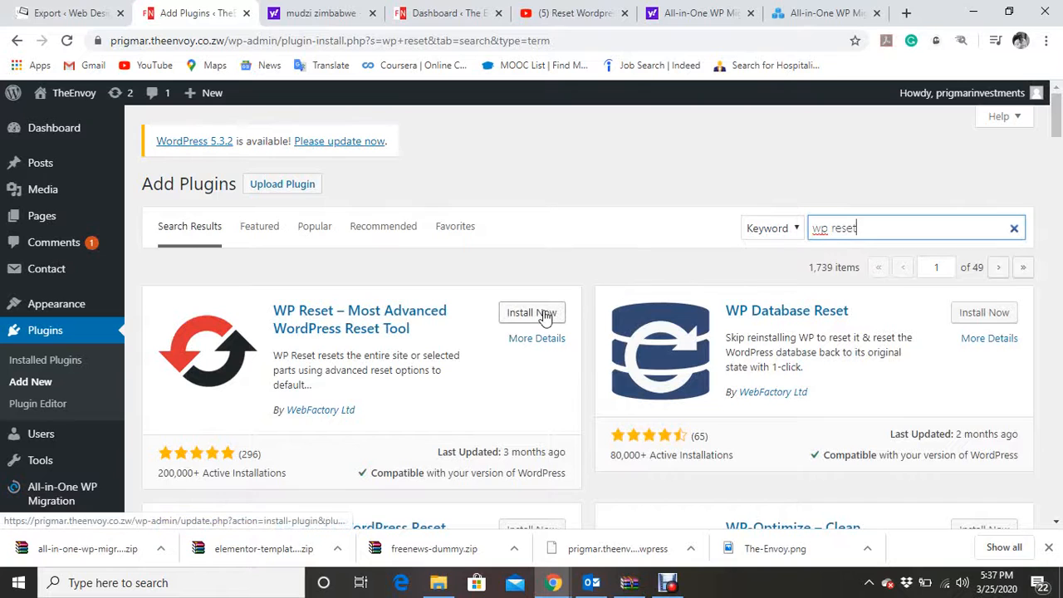
pyautogui.click(544, 315)
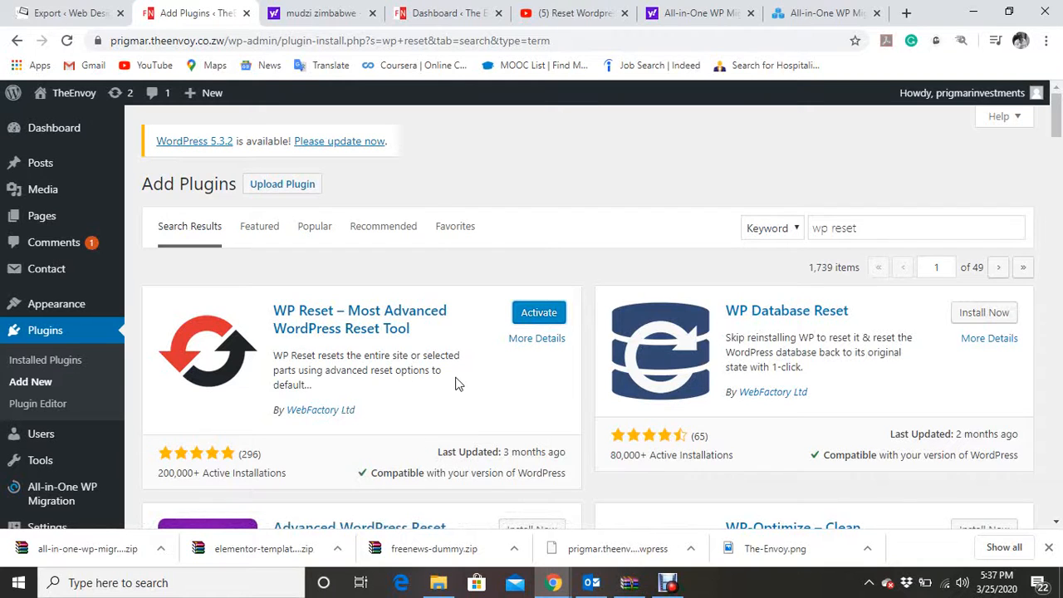
pyautogui.click(548, 324)
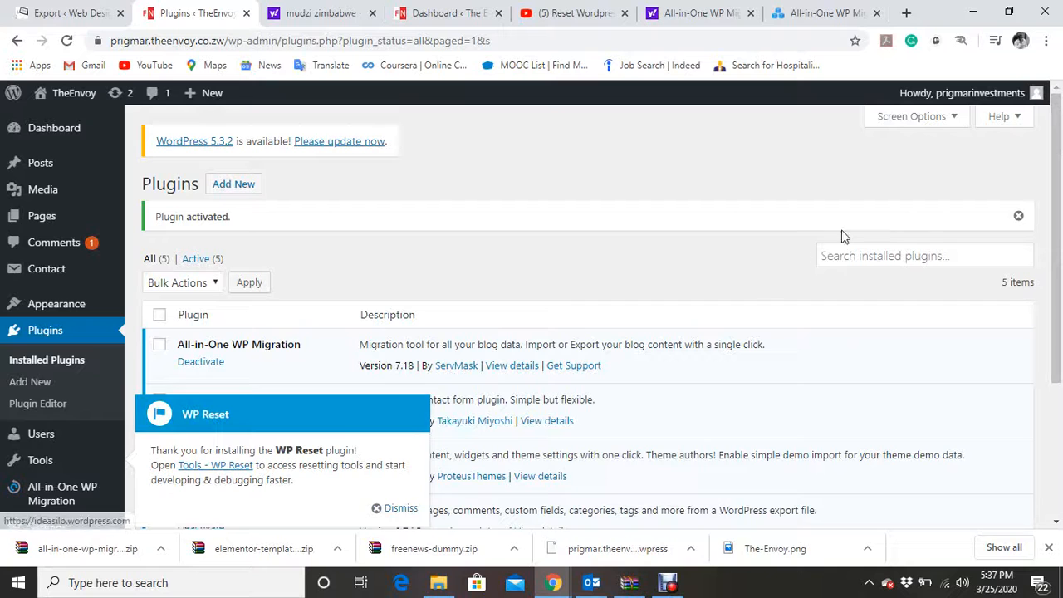
# Dismiss the WP Reset welcome notice on the installed plugins list.
pyautogui.moveTo(1061, 220); pyautogui.dragTo(1055, 297)
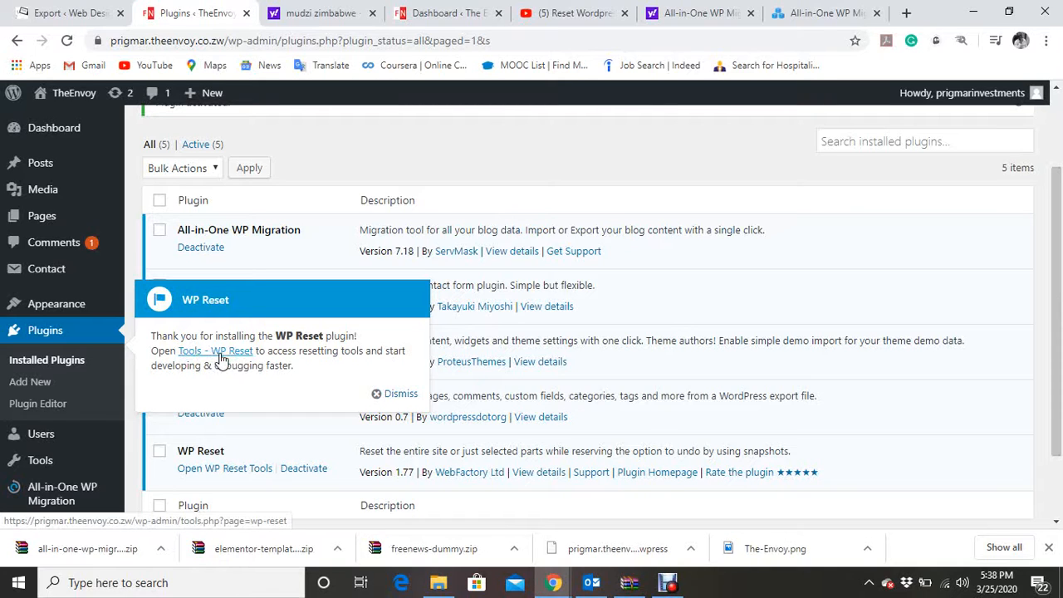
pyautogui.moveTo(35, 462)
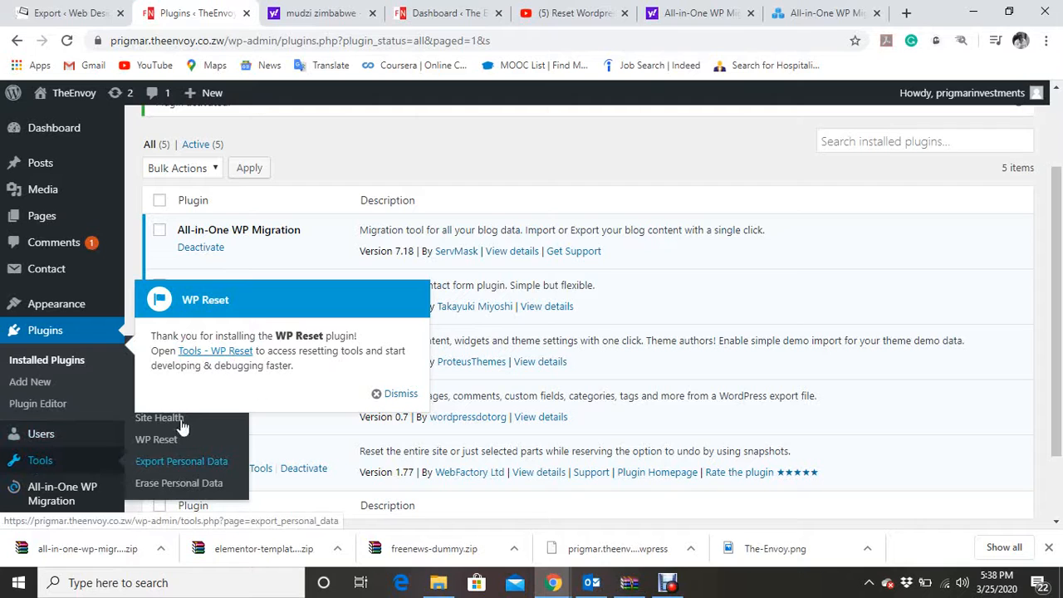
pyautogui.click(402, 394)
pyautogui.moveTo(48, 461)
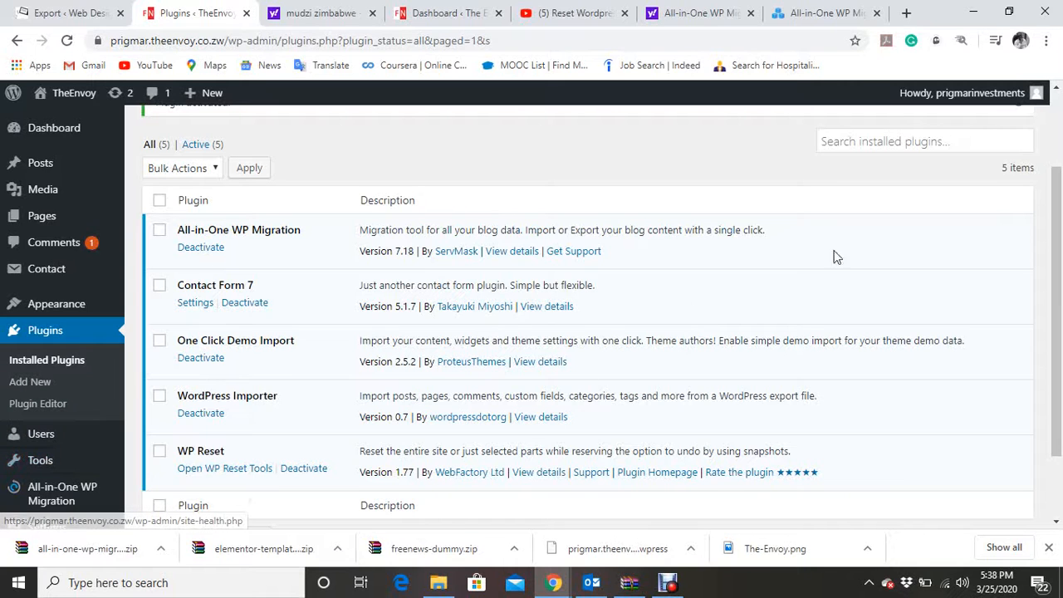
pyautogui.scroll(-2, 1058, 238)
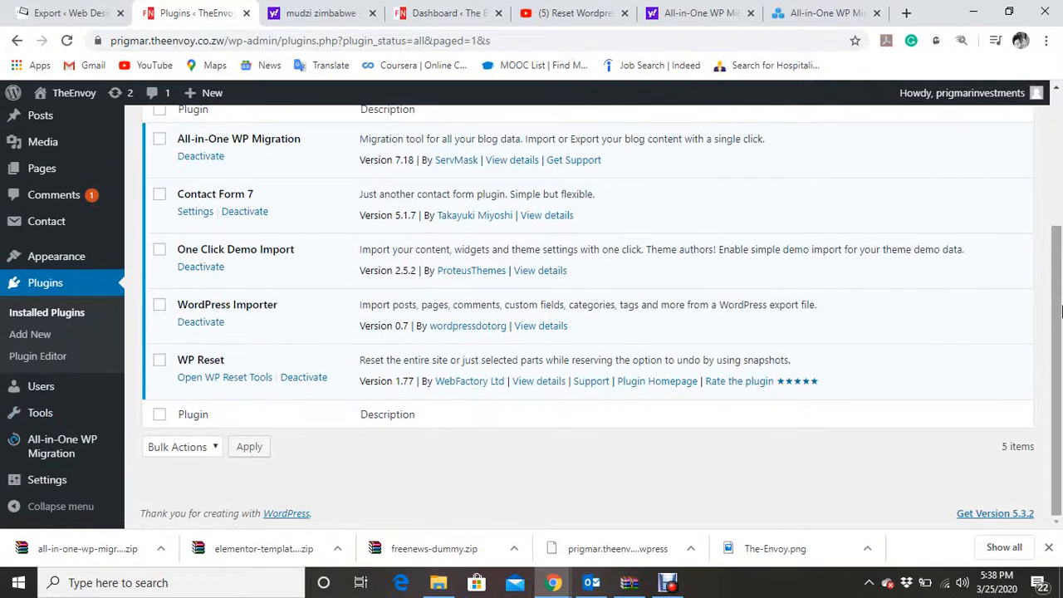
pyautogui.moveTo(36, 423)
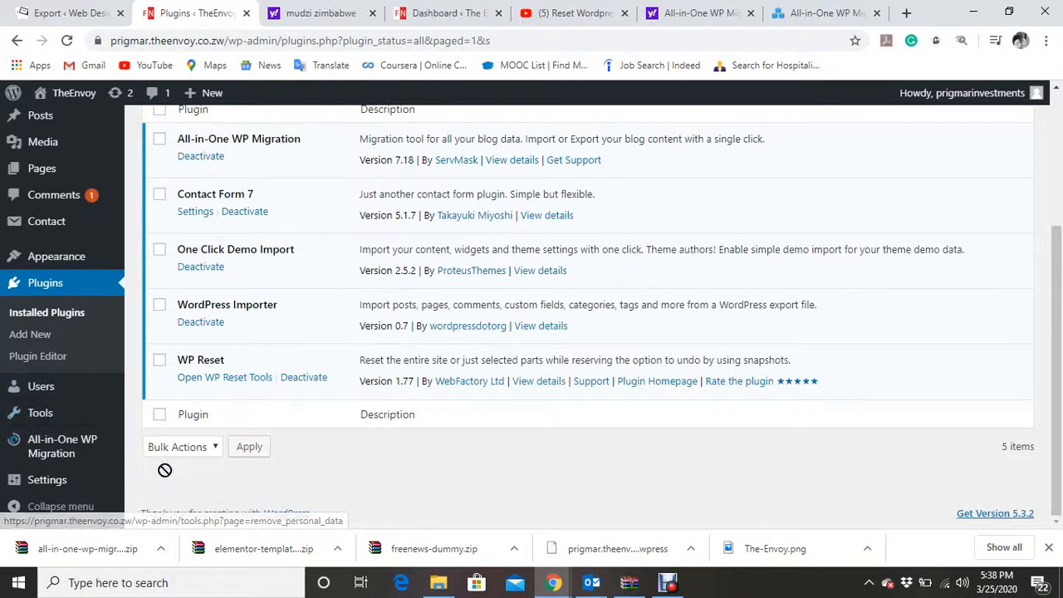
pyautogui.click(67, 41)
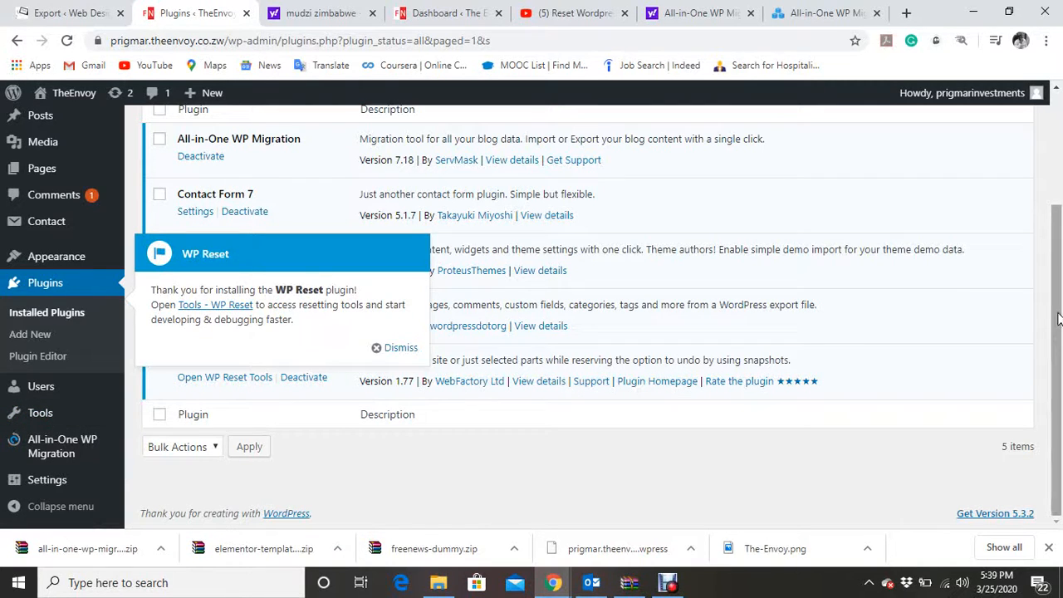
pyautogui.click(392, 348)
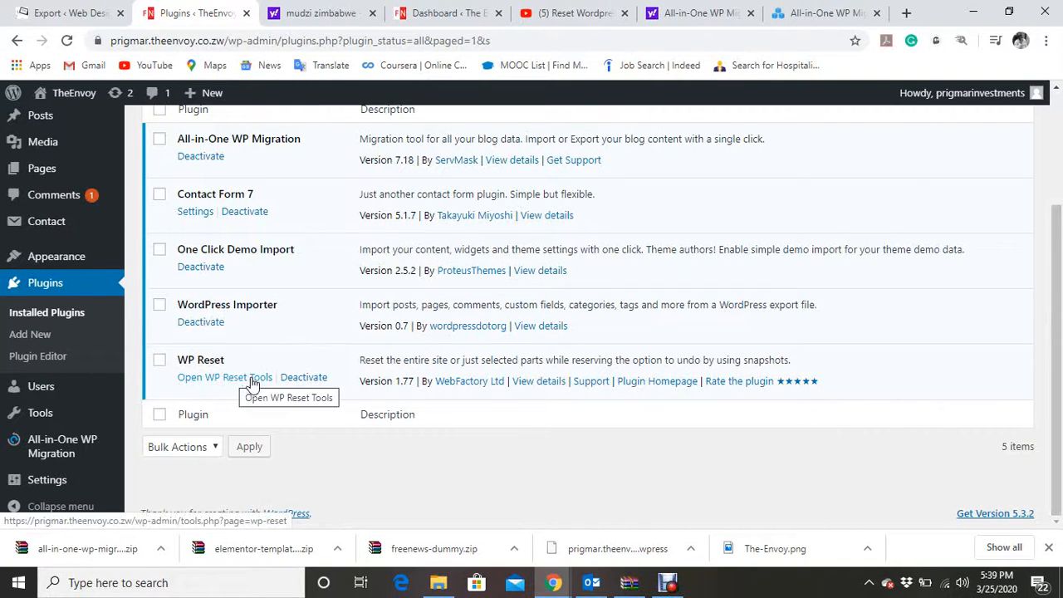
# Open the WP Reset tools and read the notes on what resetting deletes and keeps.
pyautogui.click(238, 380)
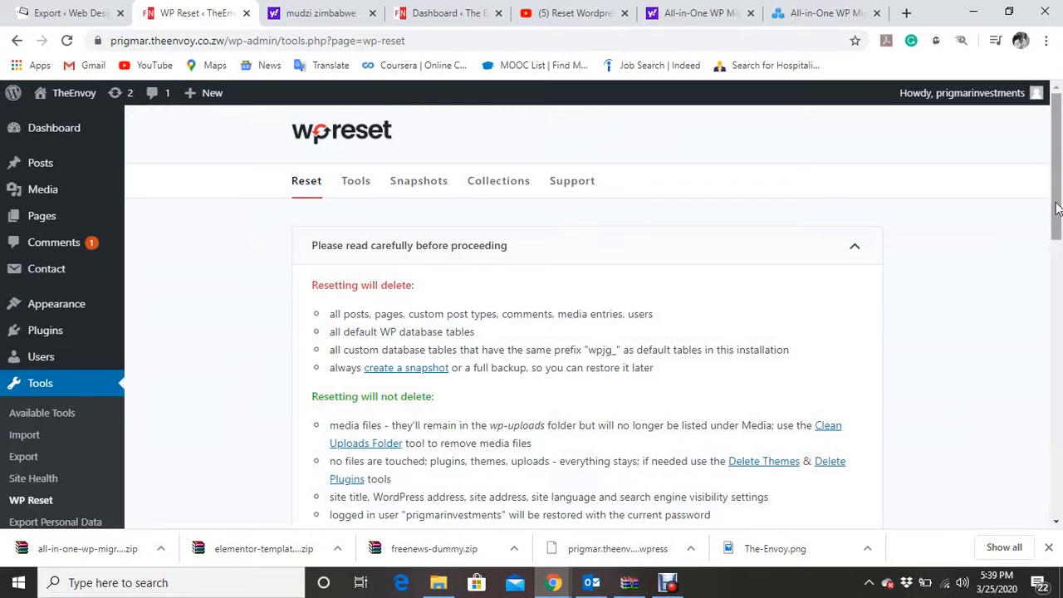
pyautogui.moveTo(1059, 208); pyautogui.dragTo(1058, 235)
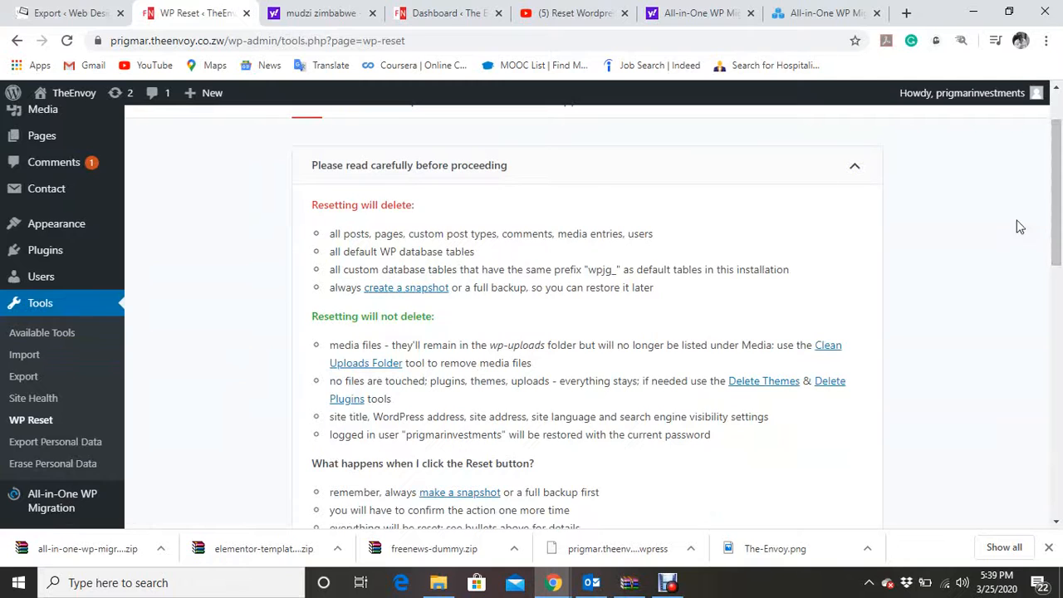
pyautogui.moveTo(307, 204); pyautogui.dragTo(812, 302)
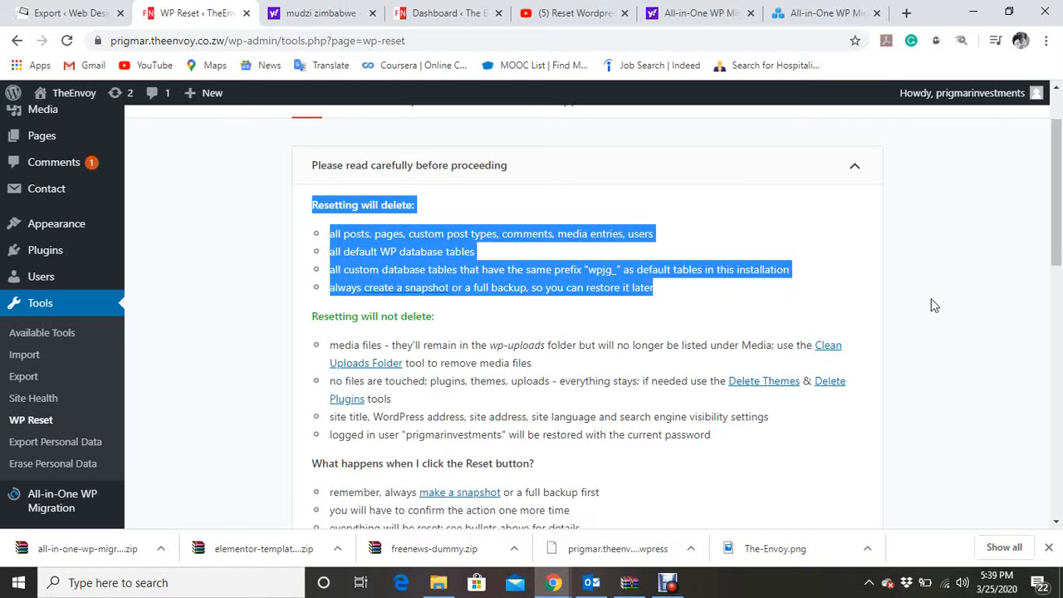
pyautogui.click(837, 281)
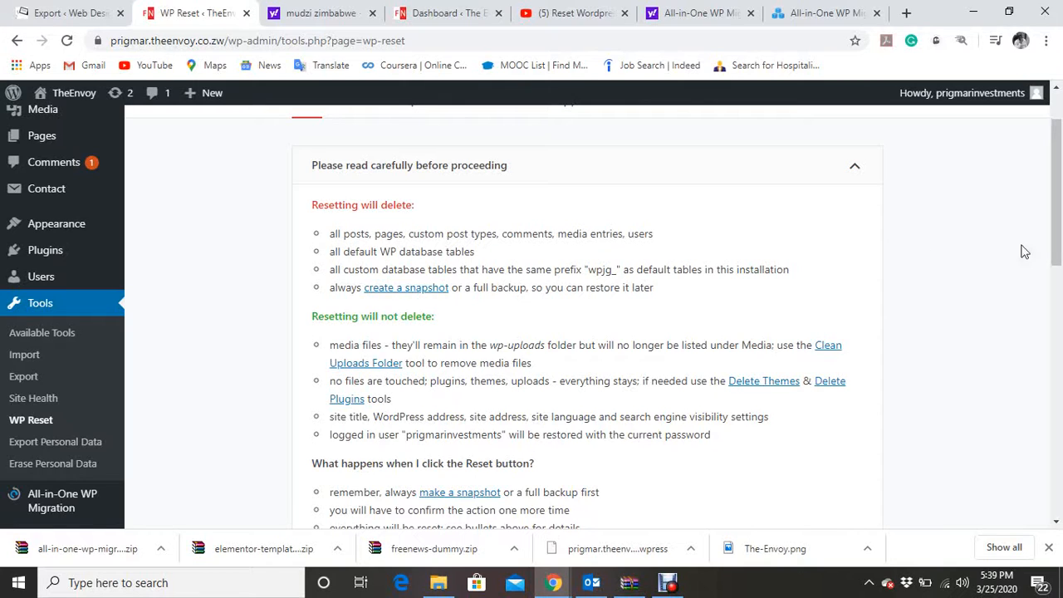
pyautogui.moveTo(1056, 249); pyautogui.dragTo(1057, 365)
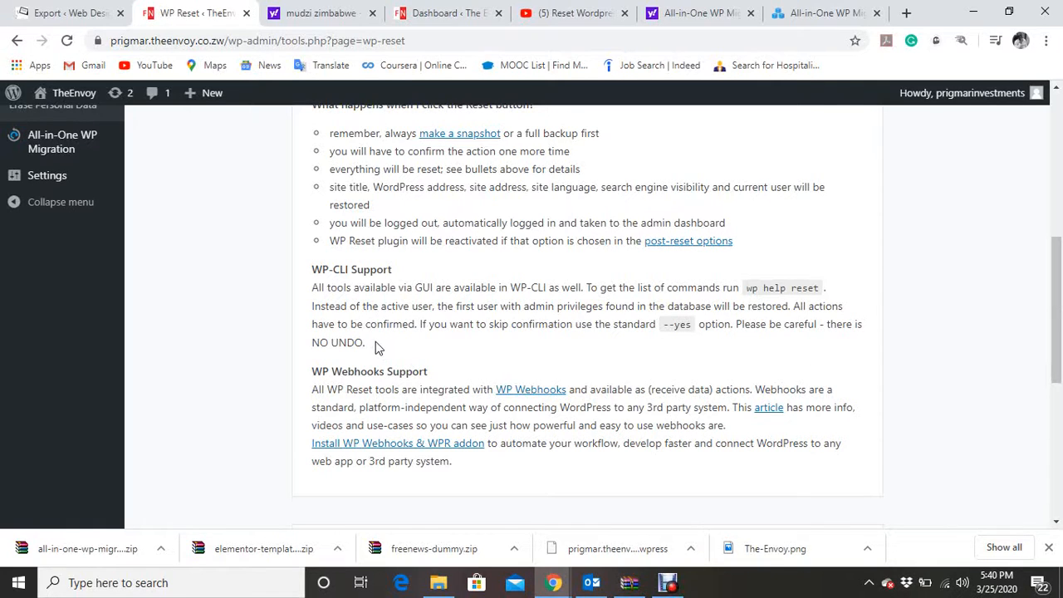
pyautogui.moveTo(367, 343); pyautogui.dragTo(857, 363)
# Enter reset in the Site Reset confirmation field, reset the site and confirm Reset WordPress.
pyautogui.moveTo(1057, 330); pyautogui.dragTo(1058, 440)
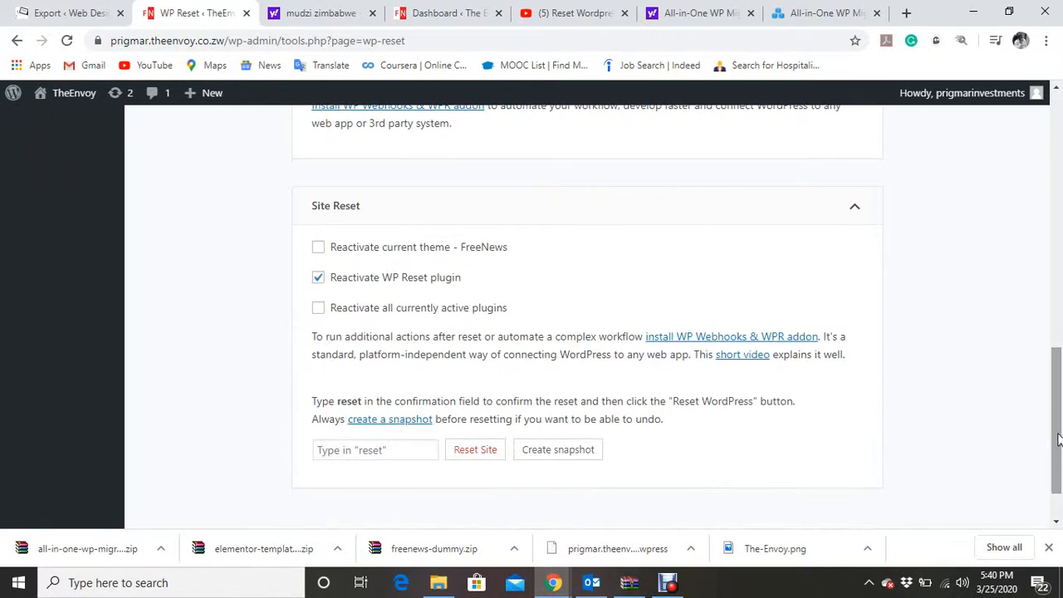
pyautogui.click(359, 450)
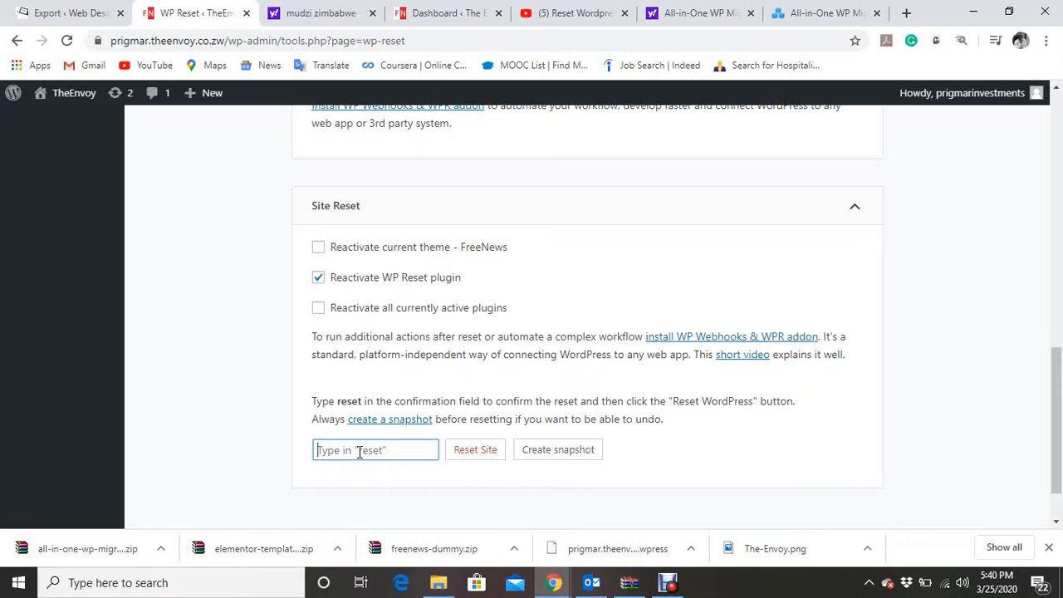
pyautogui.write('reset')
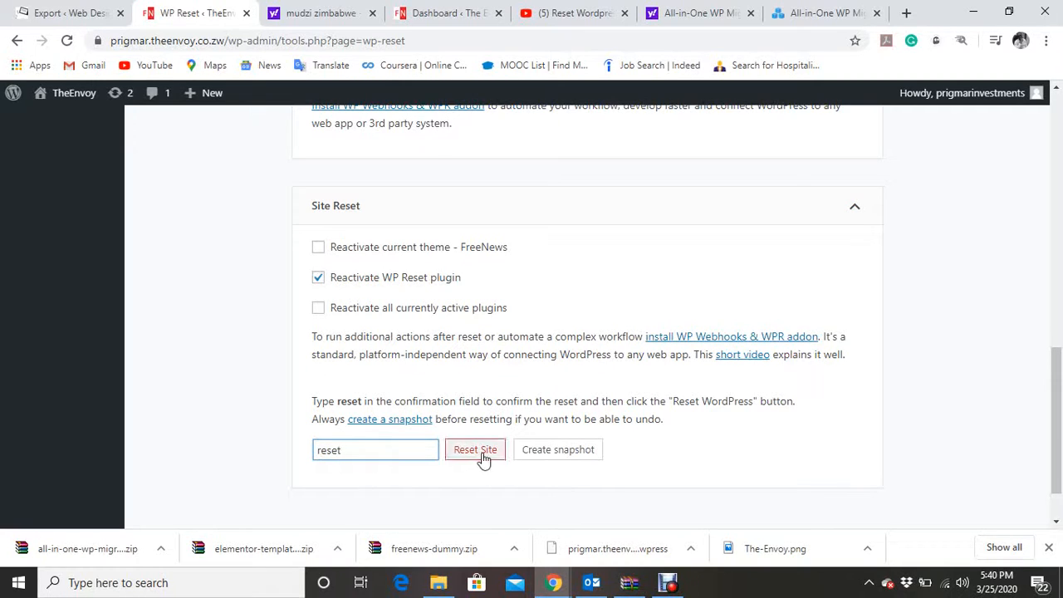
pyautogui.press('BackSpace')
pyautogui.press('BackSpace')
pyautogui.press('BackSpace')
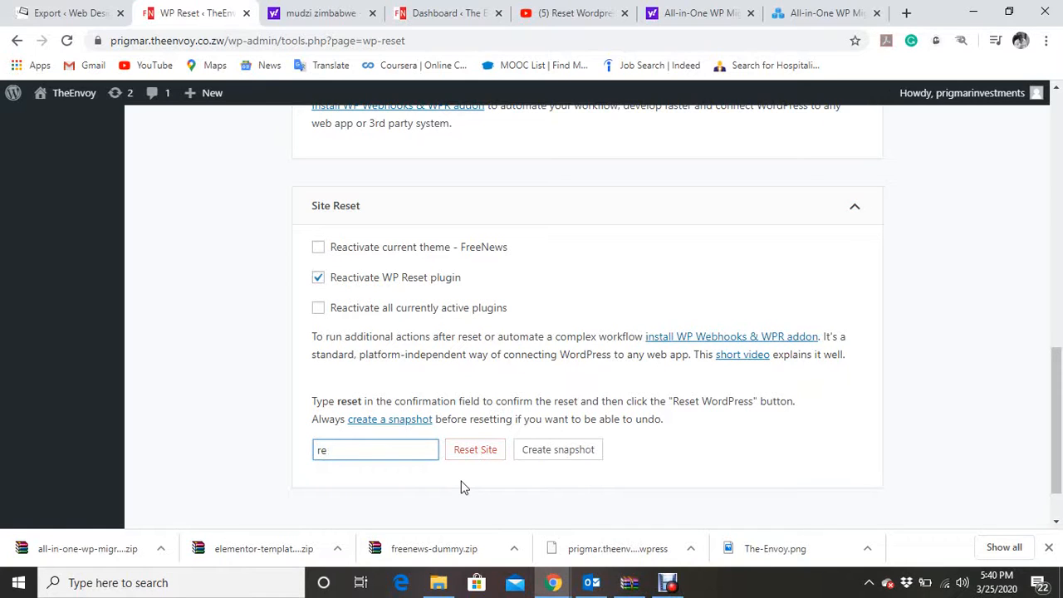
pyautogui.press('BackSpace')
pyautogui.write('reset')
pyautogui.click(493, 455)
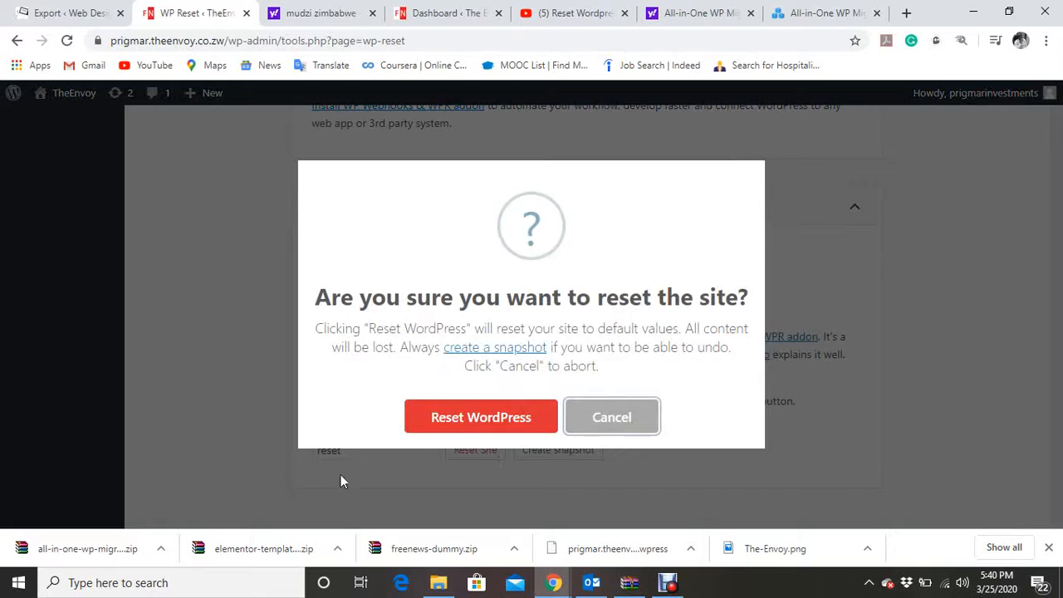
pyautogui.click(481, 417)
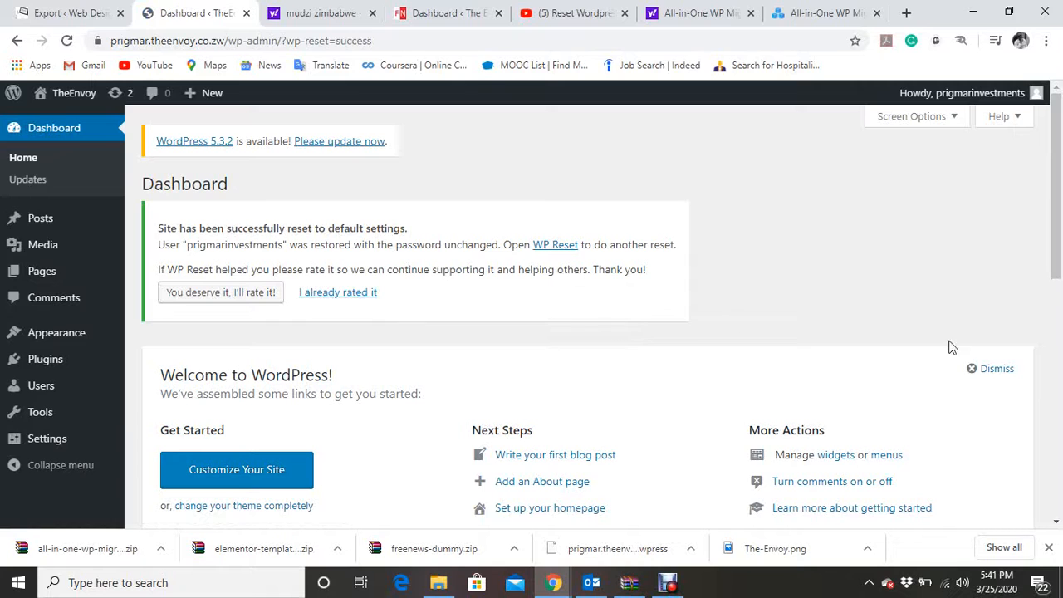
# Dismiss the dashboard welcome panel and collapse the At a Glance, Quick Draft, Activity and Events widgets.
pyautogui.click(988, 371)
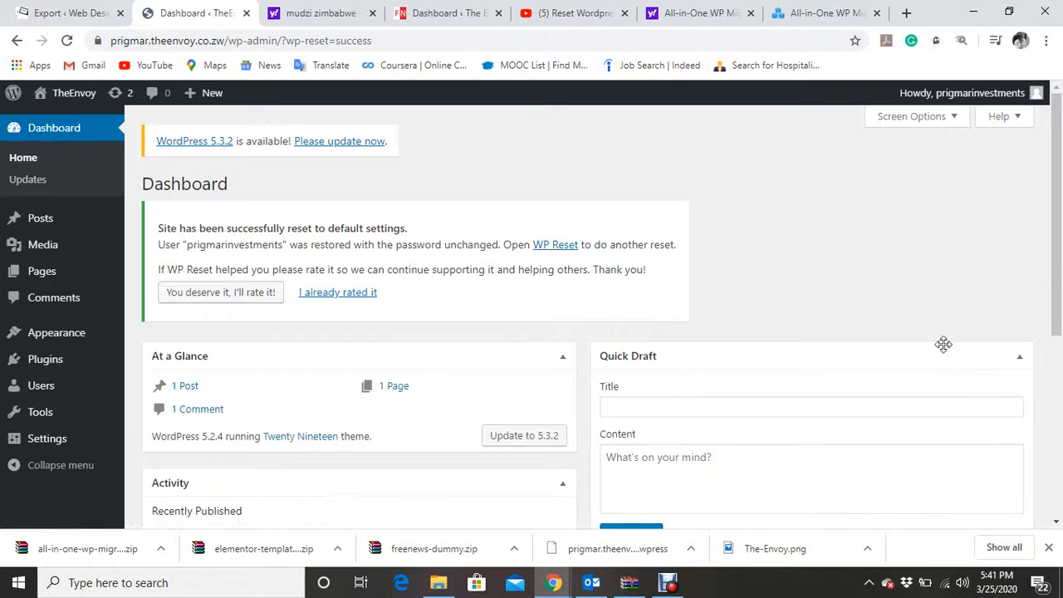
pyautogui.click(569, 367)
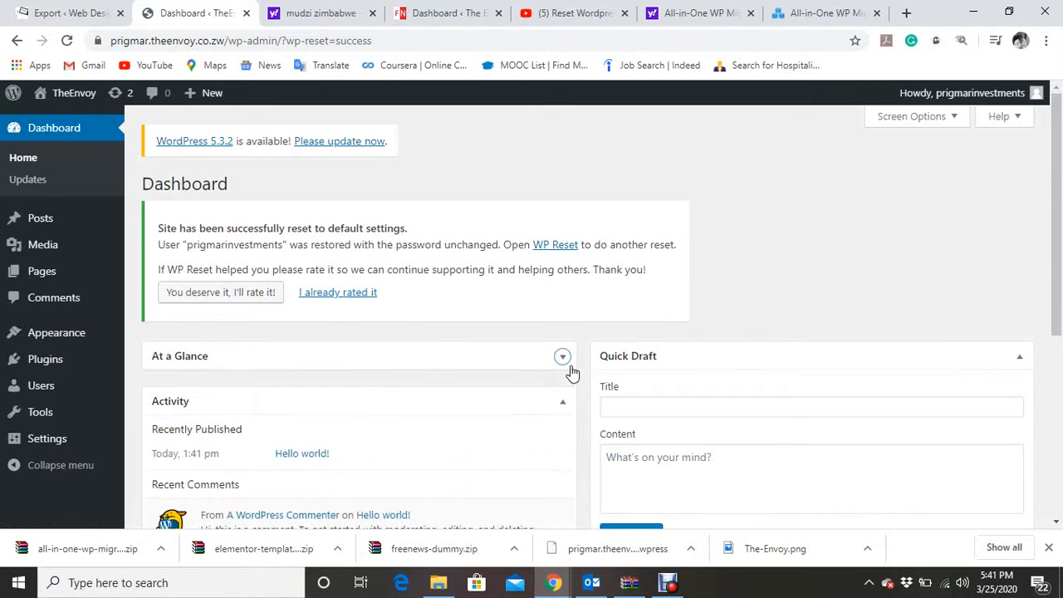
pyautogui.click(1019, 359)
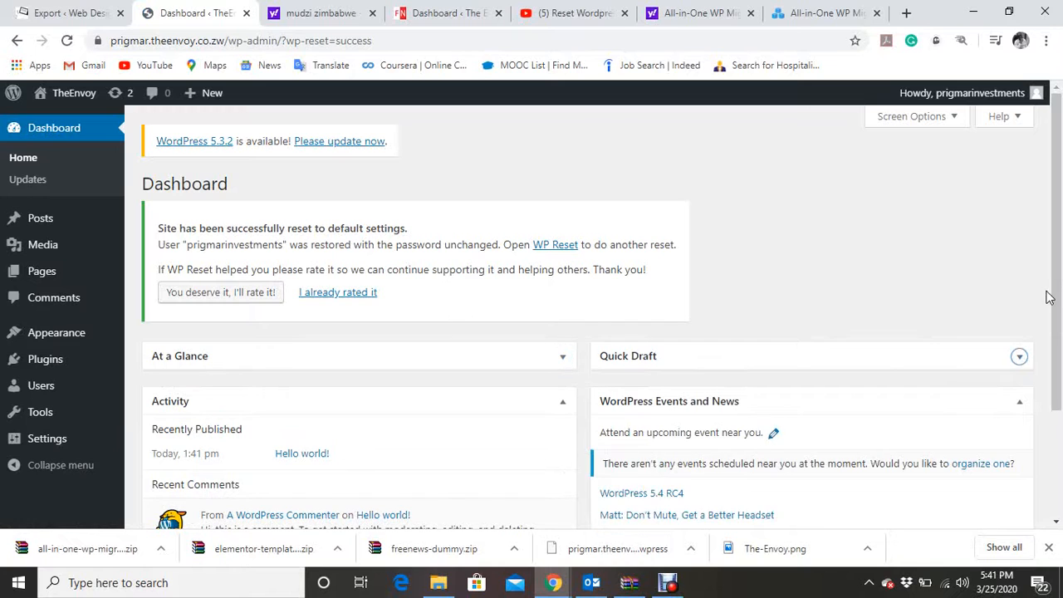
pyautogui.scroll(-1, 1048, 297)
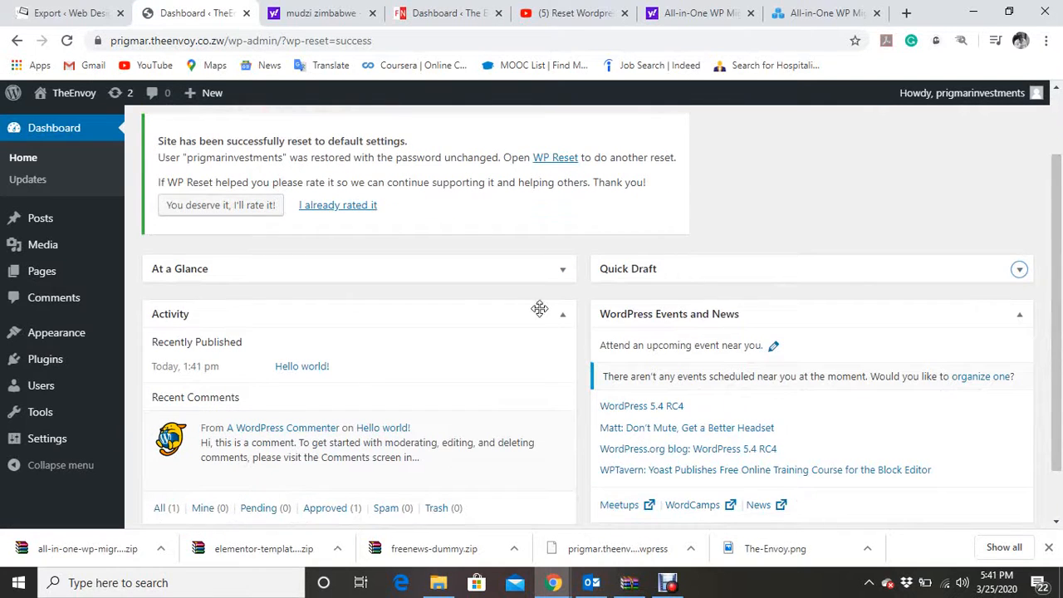
pyautogui.click(564, 316)
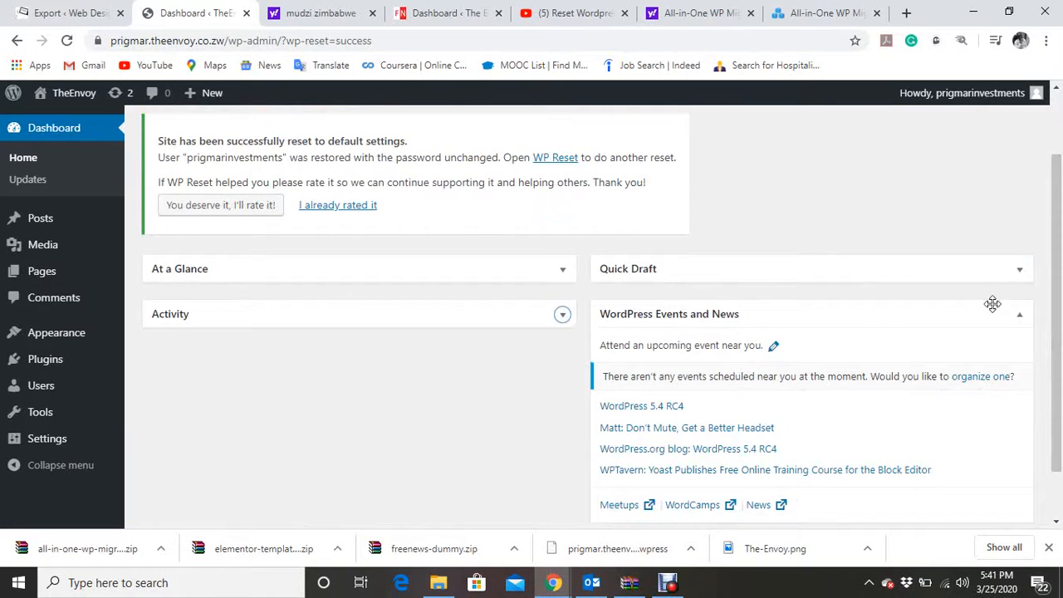
pyautogui.click(1024, 320)
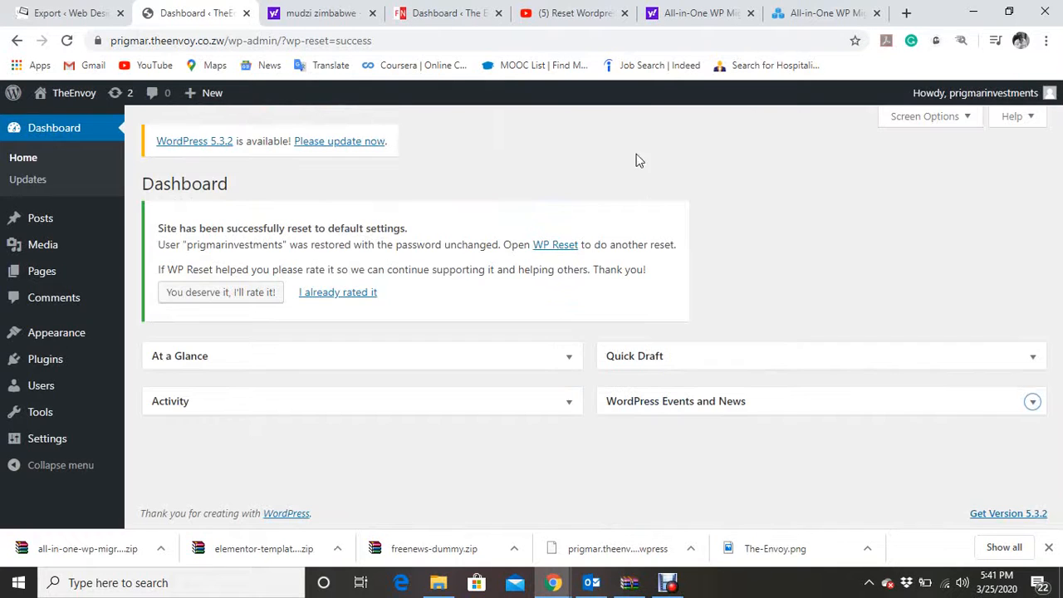
# Visit the reset site's front page and return to the dashboard.
pyautogui.moveTo(73, 95)
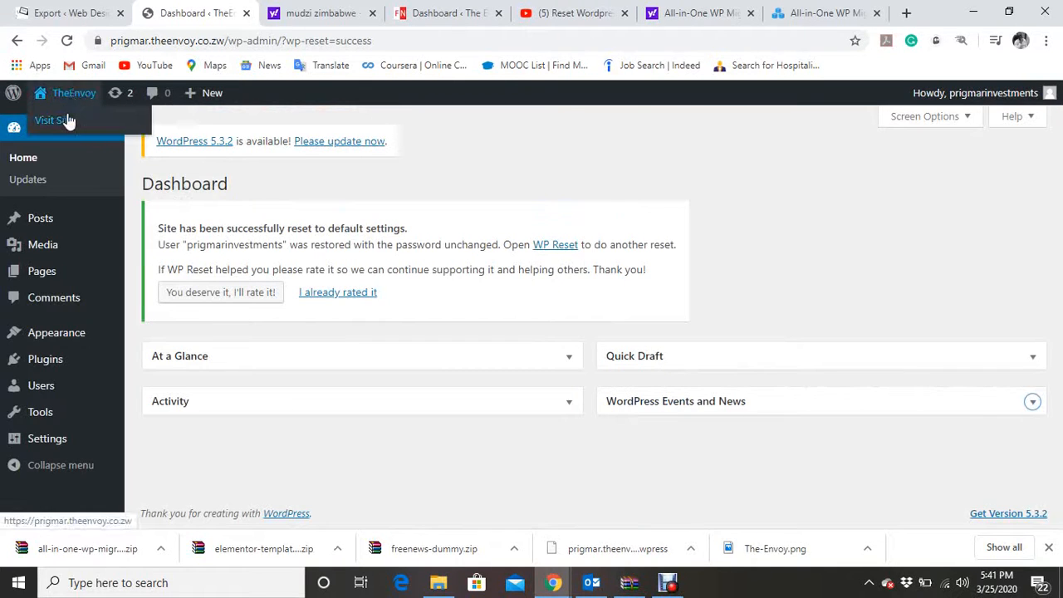
pyautogui.click(69, 121)
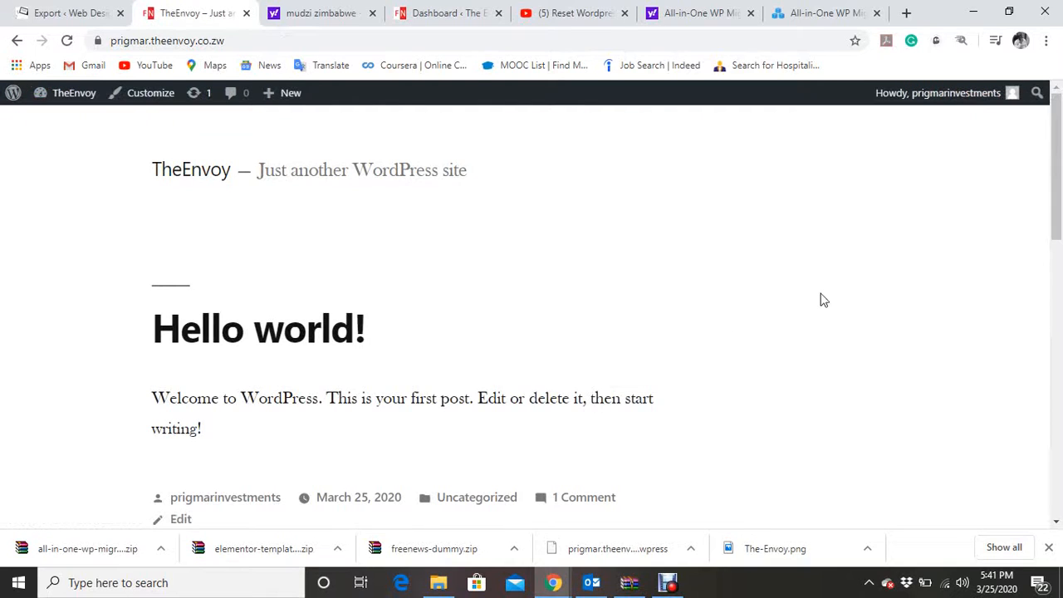
pyautogui.moveTo(1051, 293); pyautogui.dragTo(1051, 297)
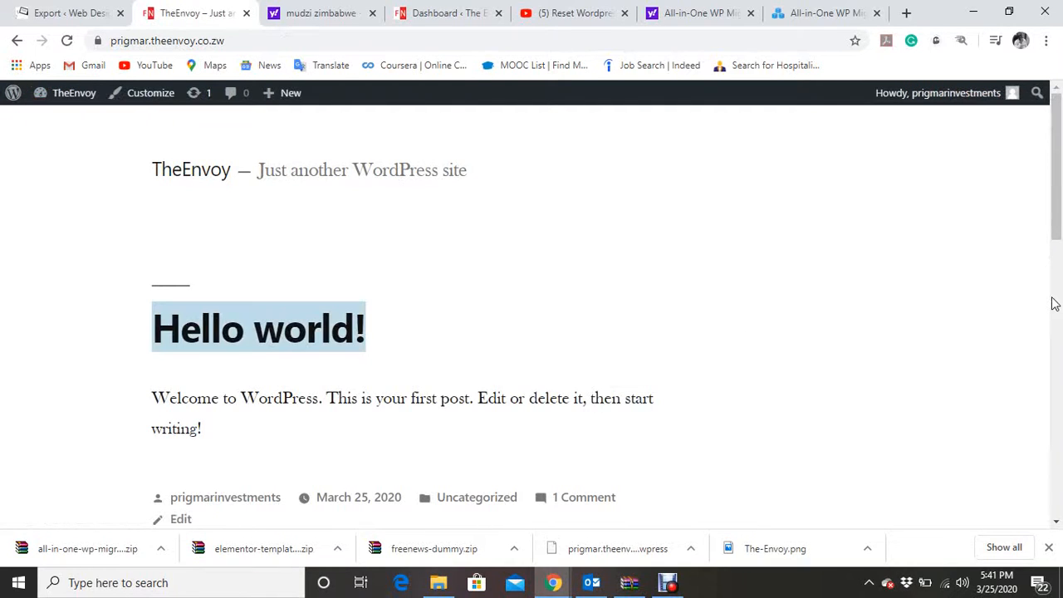
pyautogui.moveTo(1059, 216); pyautogui.dragTo(1013, 208)
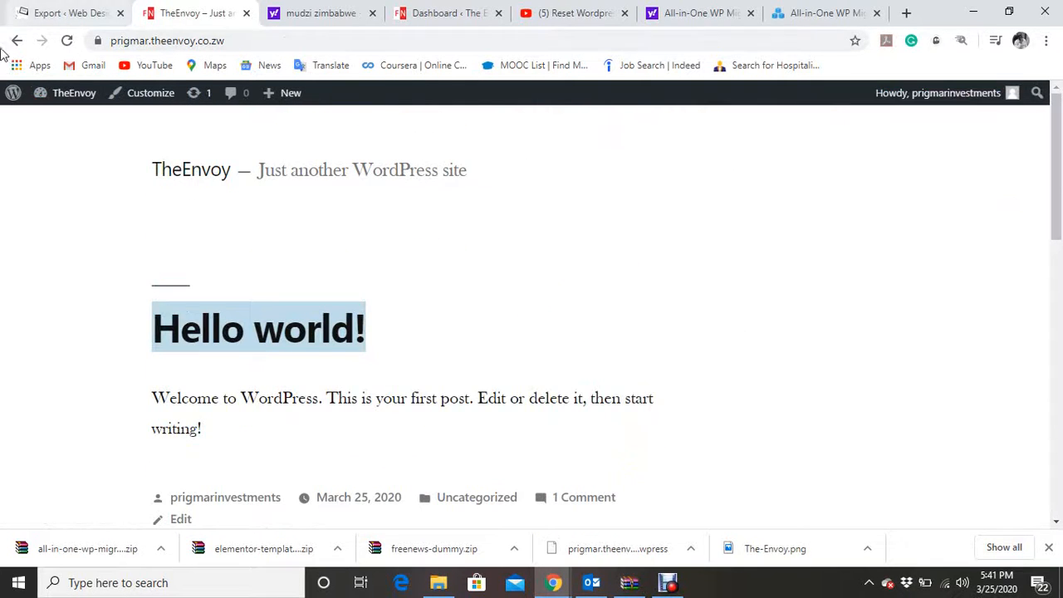
pyautogui.moveTo(47, 100)
pyautogui.click(58, 126)
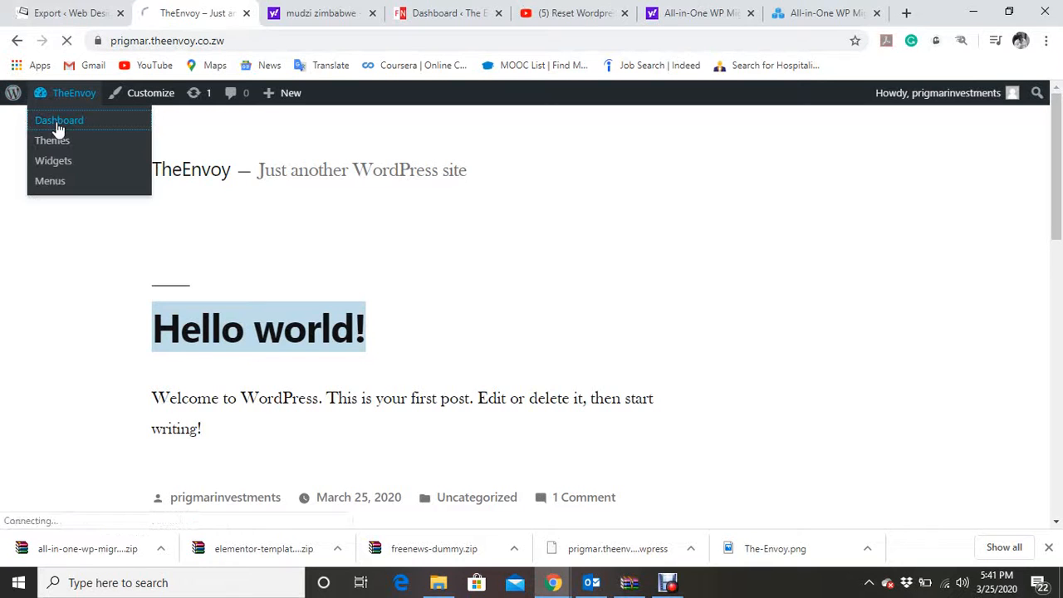